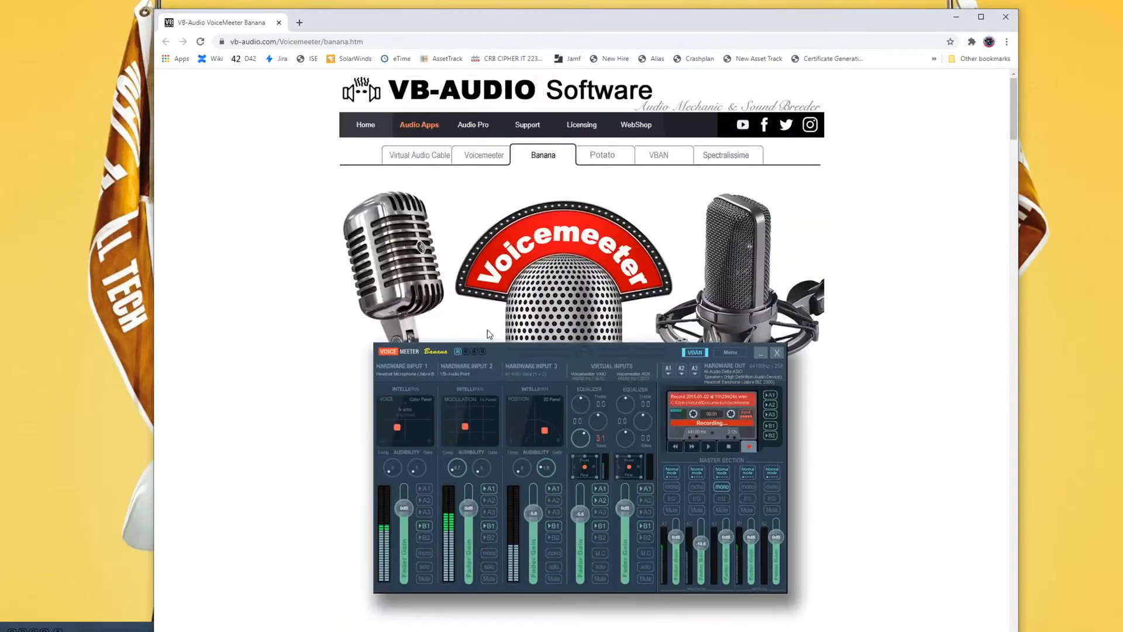
# Open the VB-Audio Virtual Audio Cable download page, and close the browser after viewing it.
pyautogui.click(415, 155)
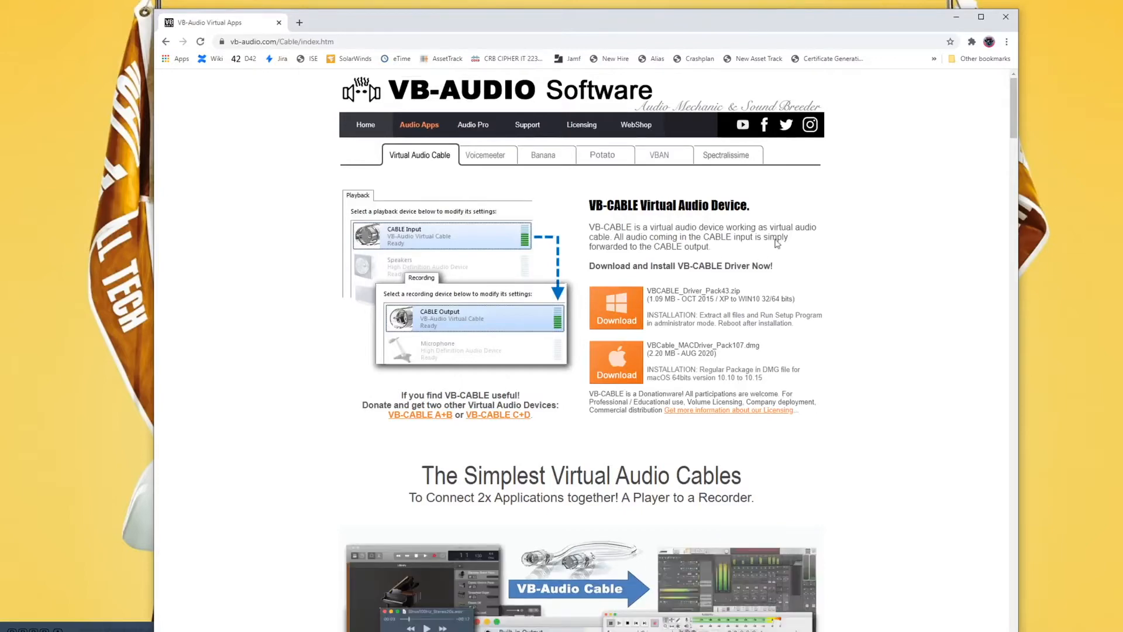
pyautogui.click(1005, 19)
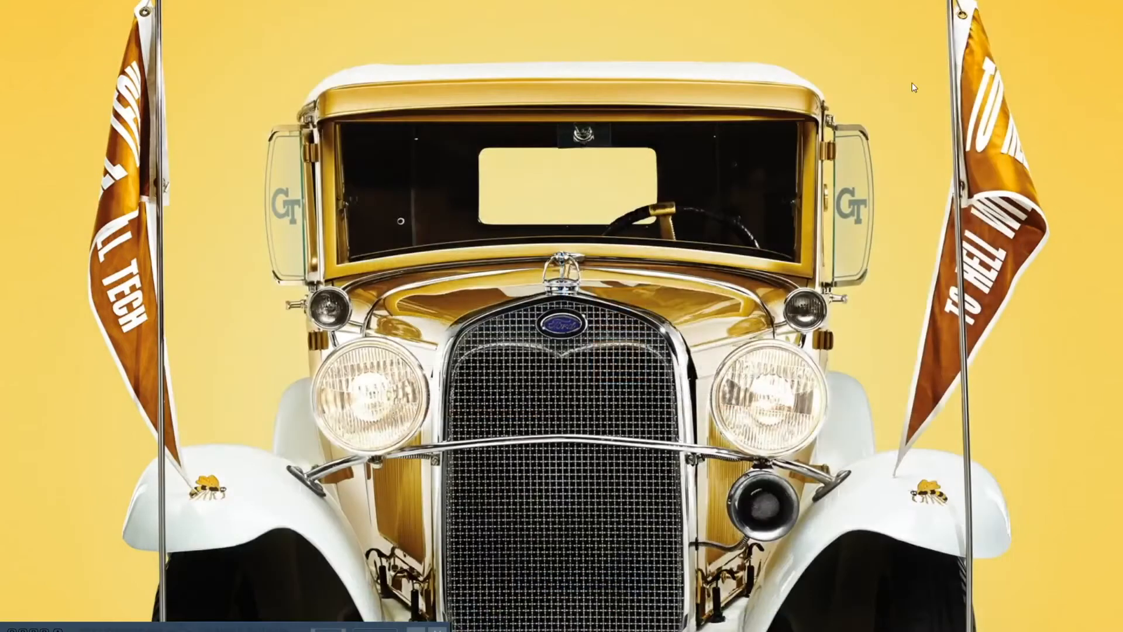
# Bring the Voicemeeter Banana window into view, and open the audio device manager by searching Control Panel for "sound".
pyautogui.moveTo(273, 604); pyautogui.dragTo(627, 146)
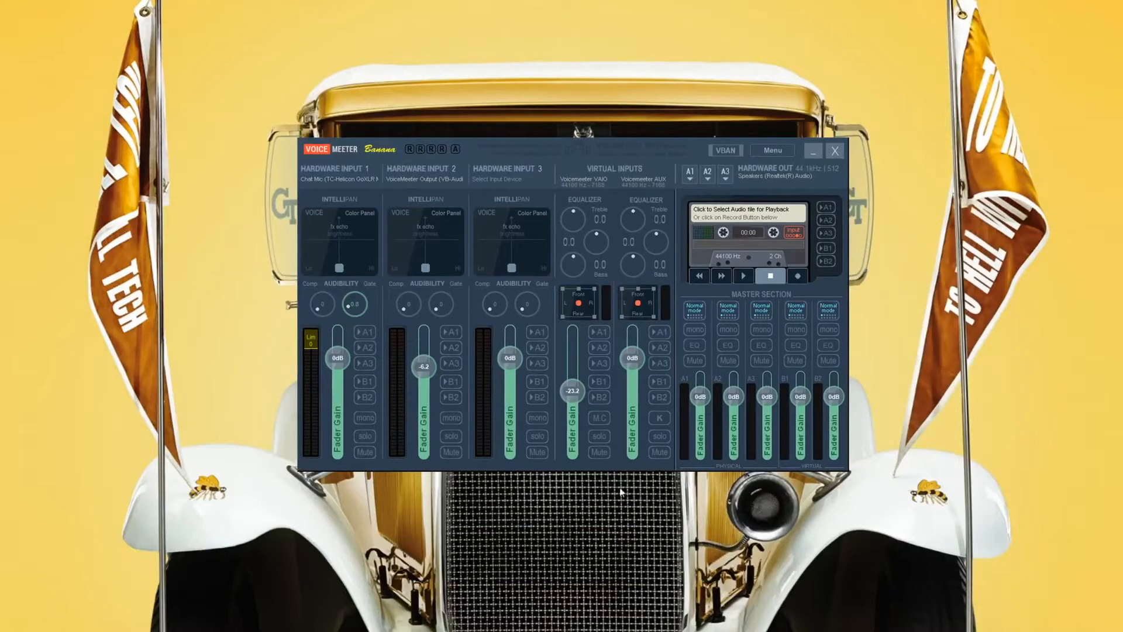
pyautogui.moveTo(1122, 561); pyautogui.dragTo(350, 123)
pyautogui.click(686, 142)
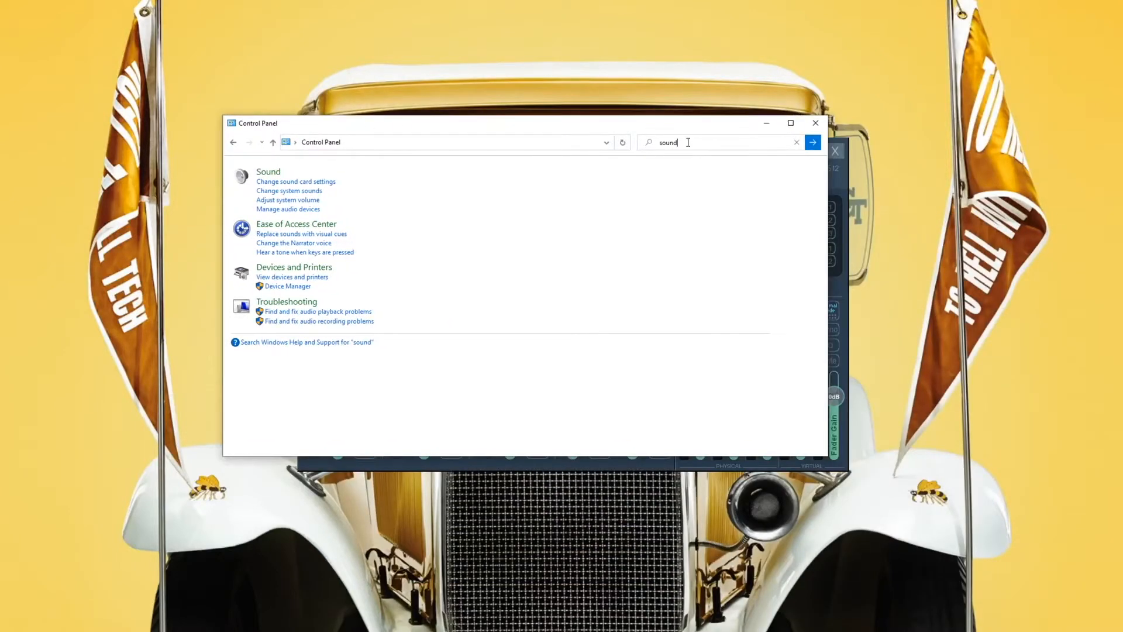
pyautogui.press('Tab')
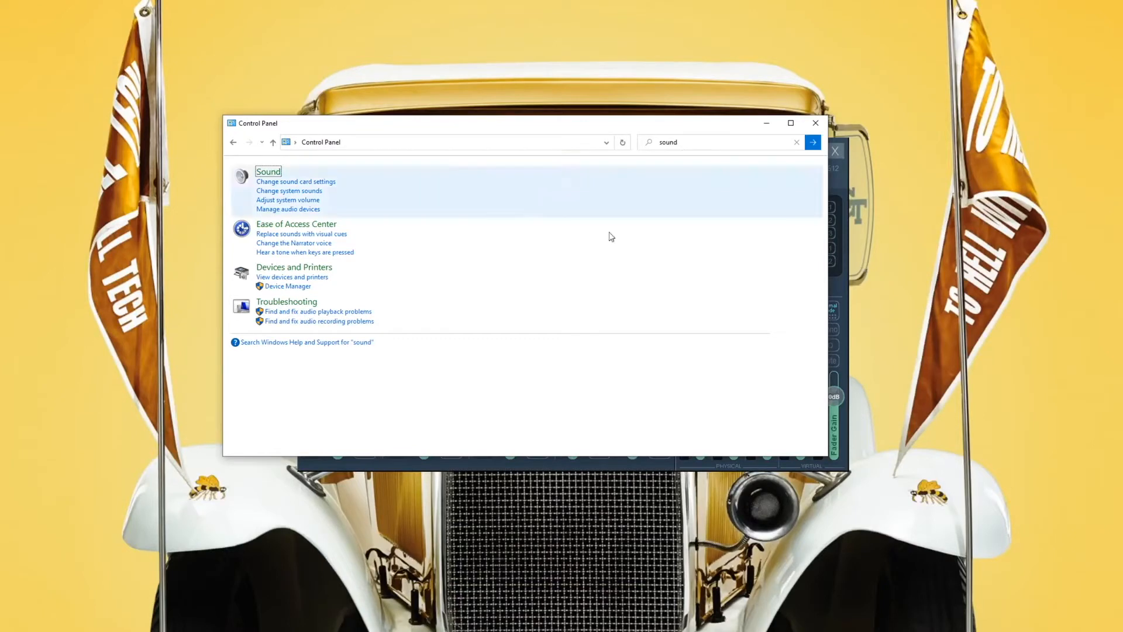
pyautogui.click(295, 211)
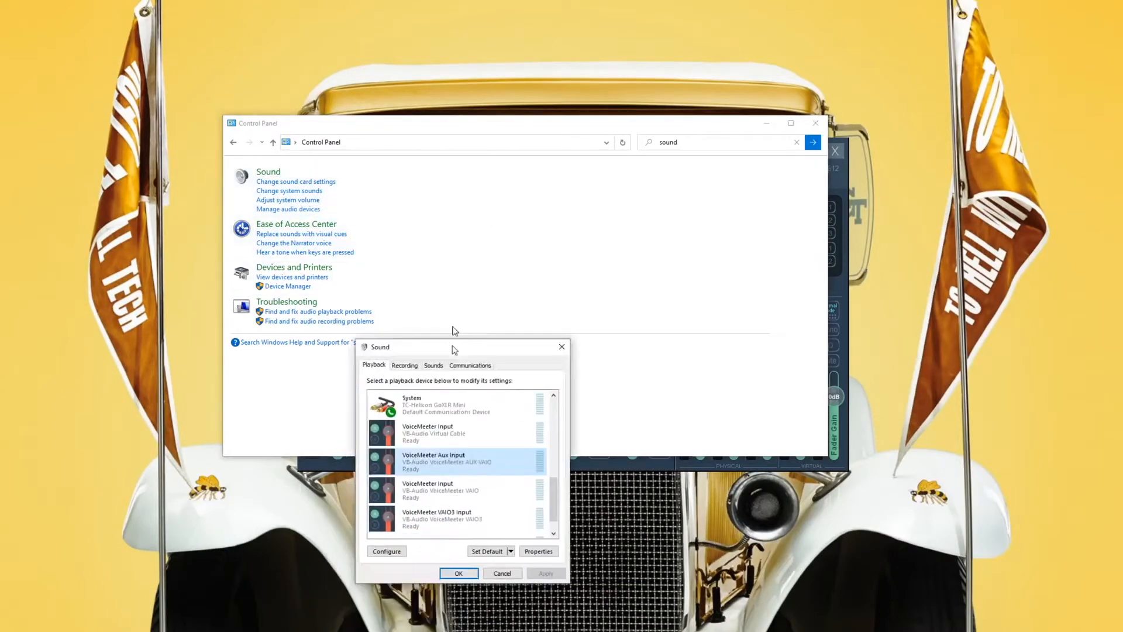
pyautogui.moveTo(454, 346); pyautogui.dragTo(319, 159)
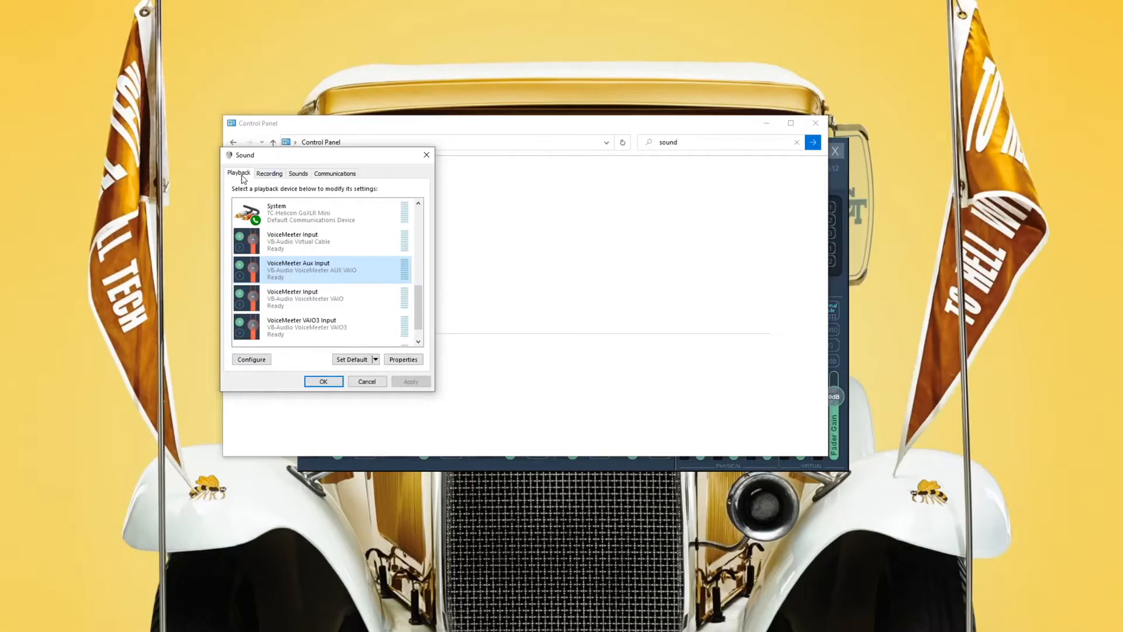
# Set VoiceMeeter Input (VB-Audio Virtual Cable) as the default playback device.
pyautogui.click(365, 250)
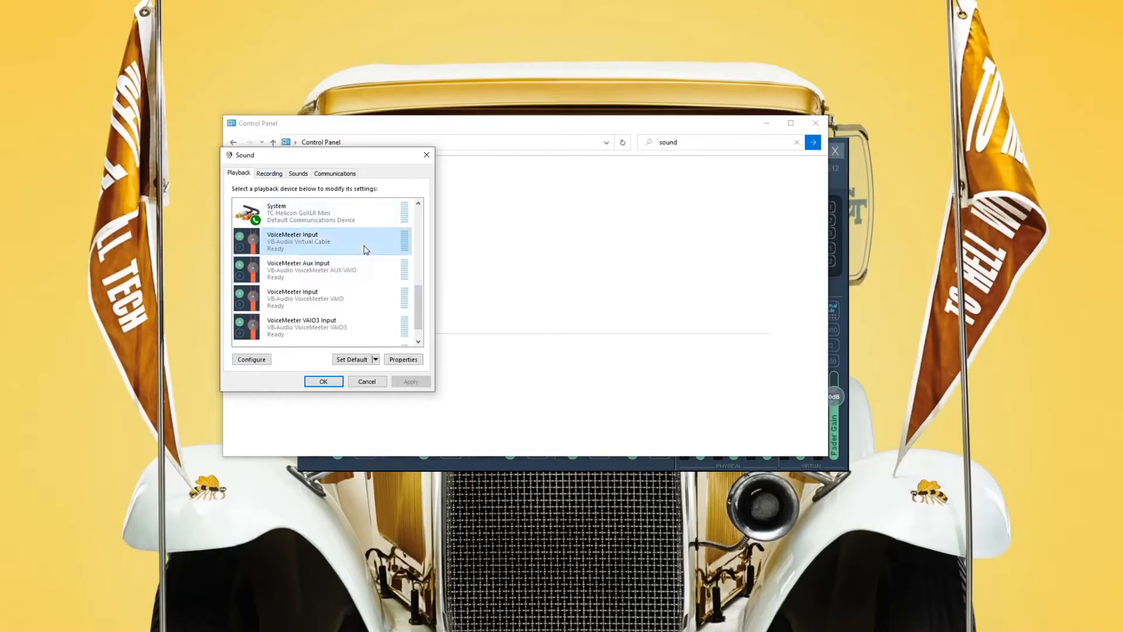
pyautogui.click(351, 359)
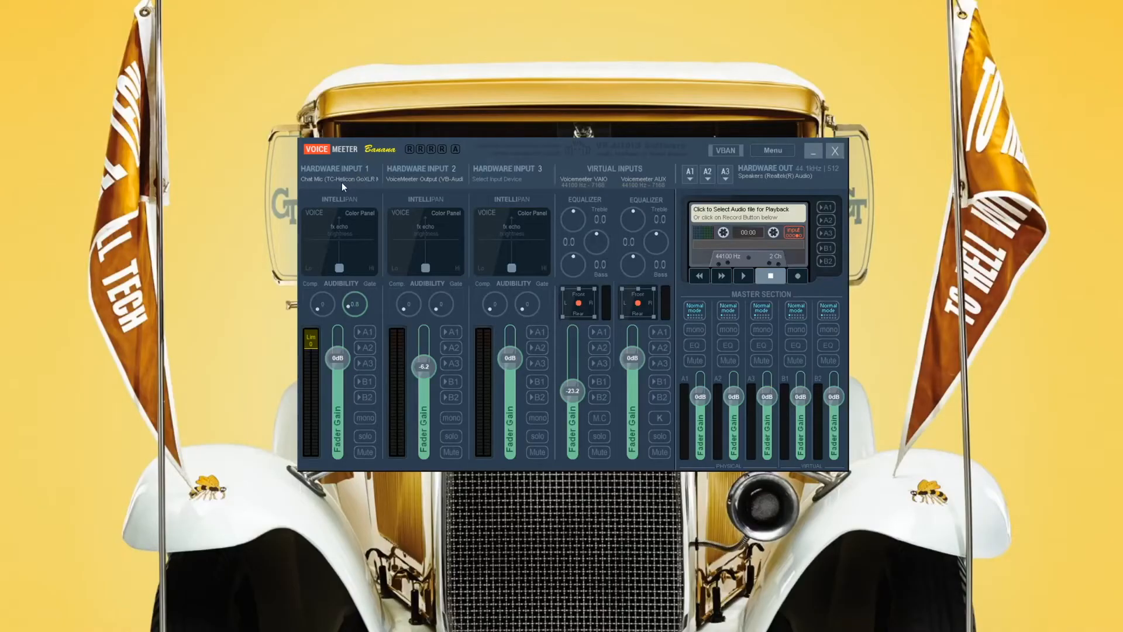
# Select WDM: Chat Mic (TC-Helicon GoXLR Mini) for Hardware Input 1 and label that strip "Microphone".
pyautogui.click(342, 182)
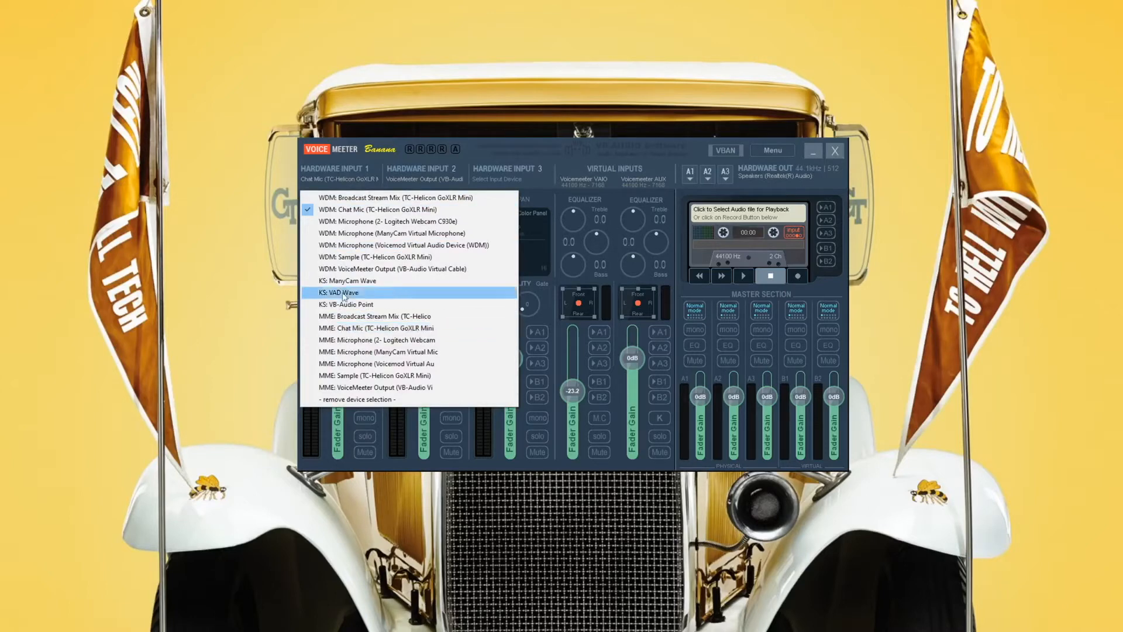
pyautogui.click(337, 213)
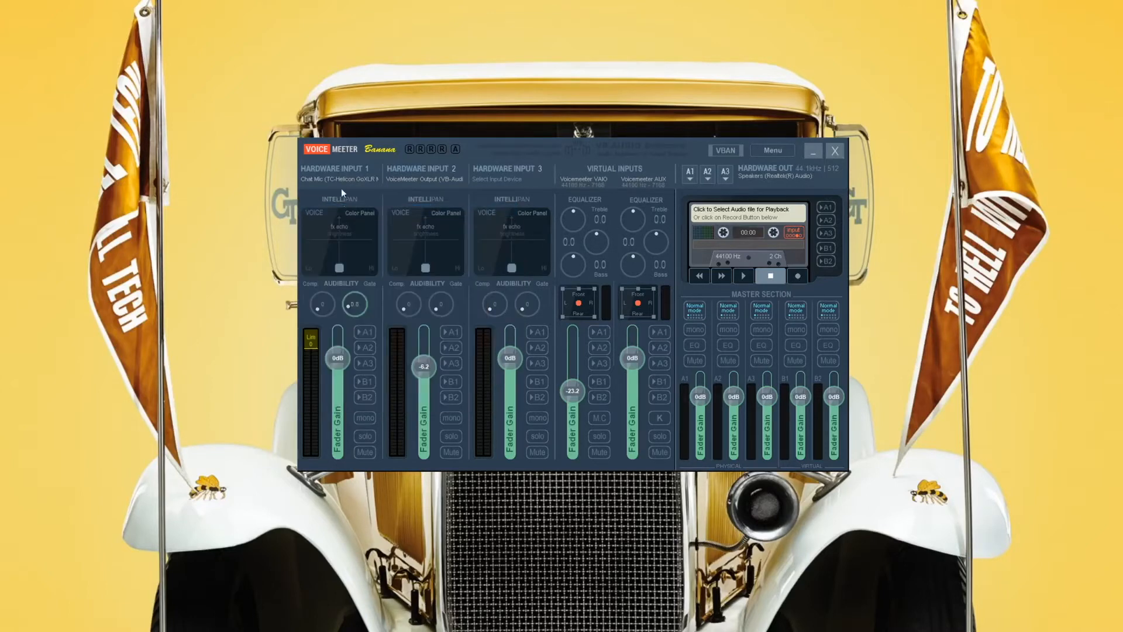
pyautogui.click(339, 167)
pyautogui.rightClick(338, 167)
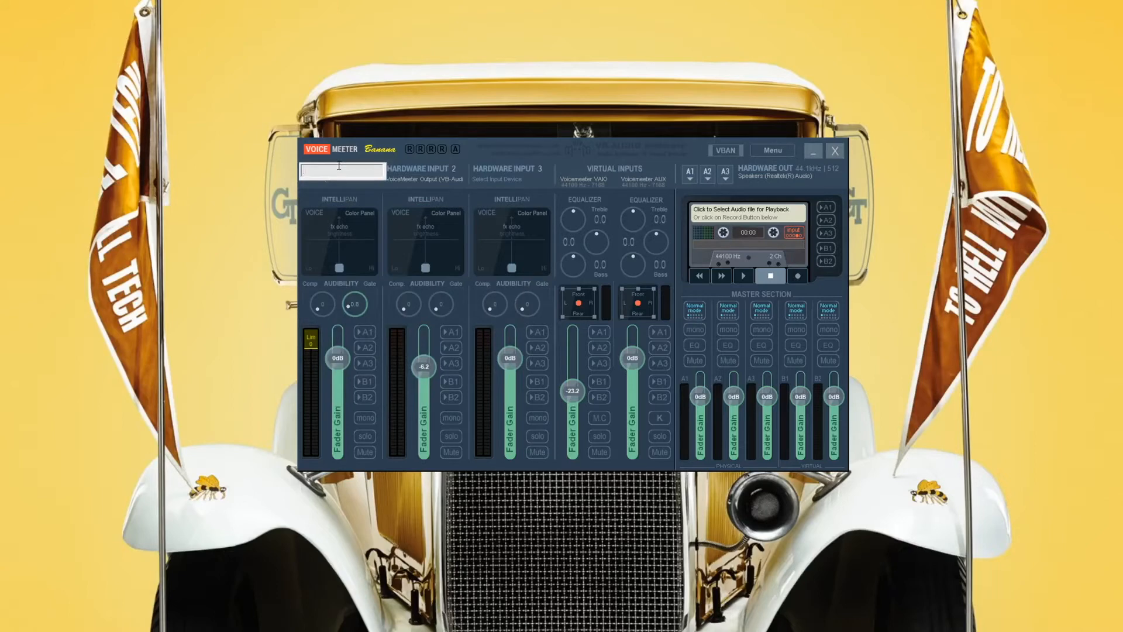
pyautogui.write('Microphone')
pyautogui.press('Return')
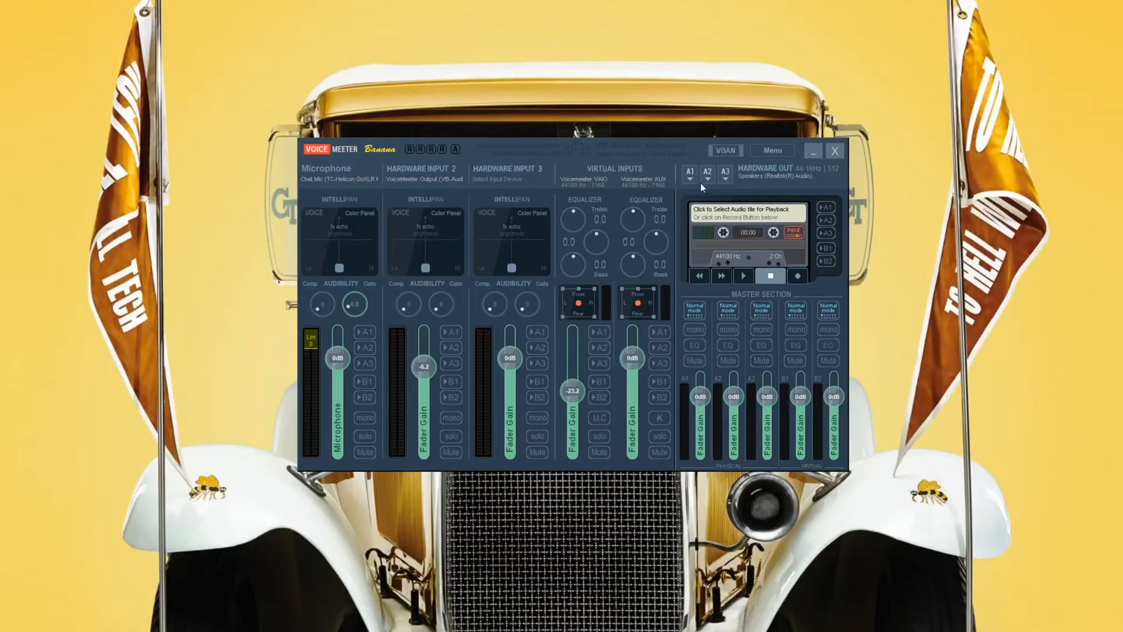
# Assign WDM: Speakers (Realtek(R) Audio) to the A1 hardware output in Voicemeeter.
pyautogui.click(691, 177)
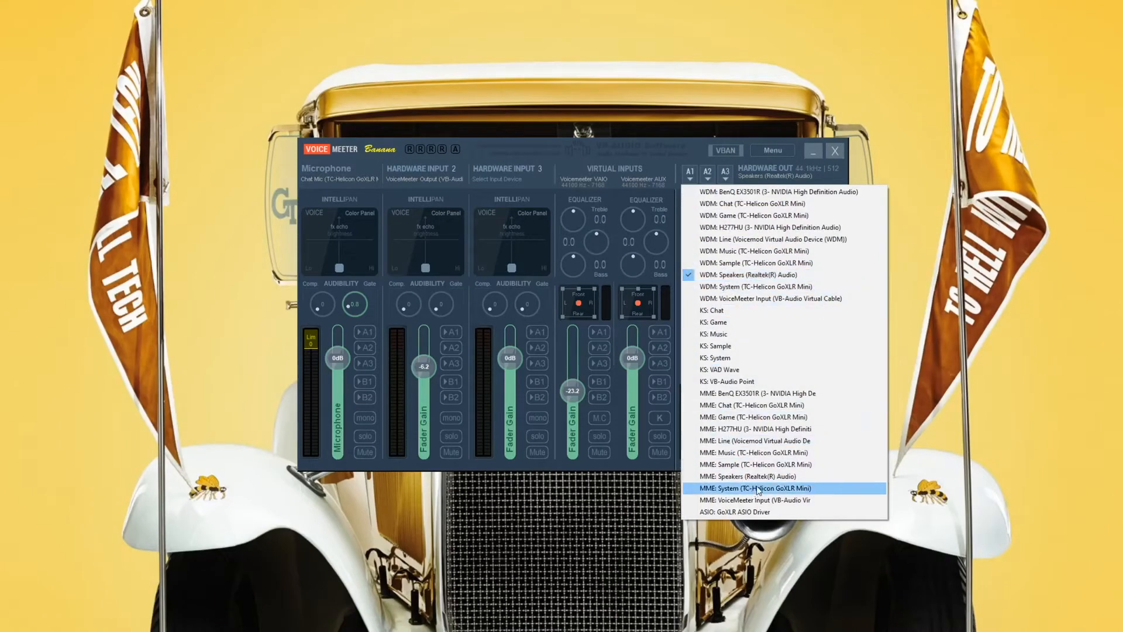
pyautogui.click(718, 275)
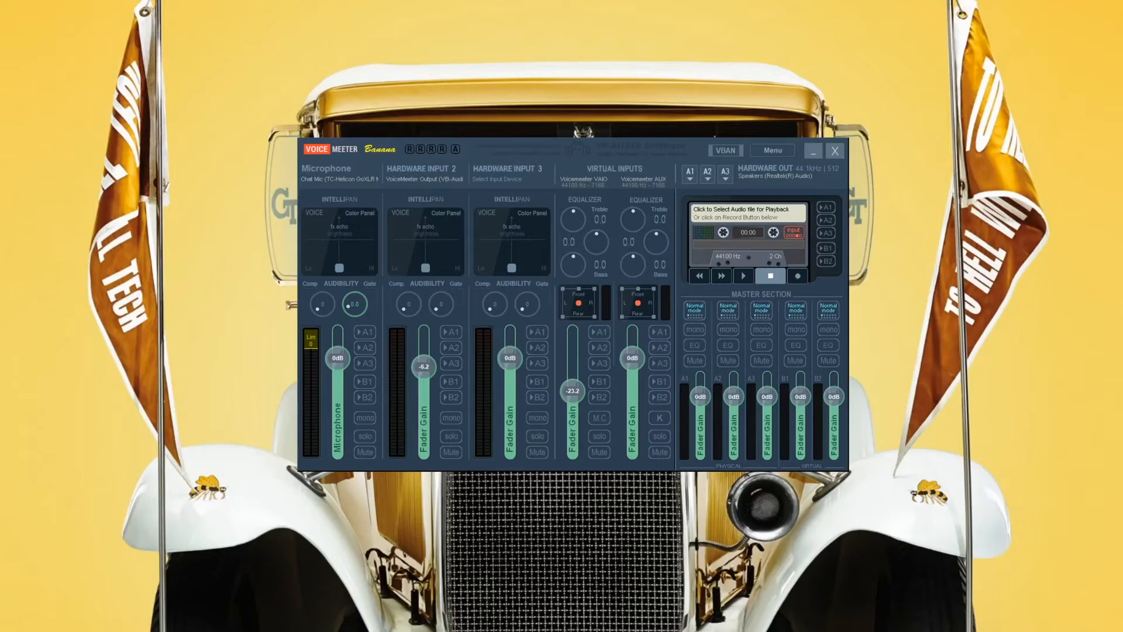
# Switch to Spotify and play the Lover album, and route Voicemeeter's VAIO virtual input to A1.
pyautogui.moveTo(0, 158); pyautogui.dragTo(843, 68)
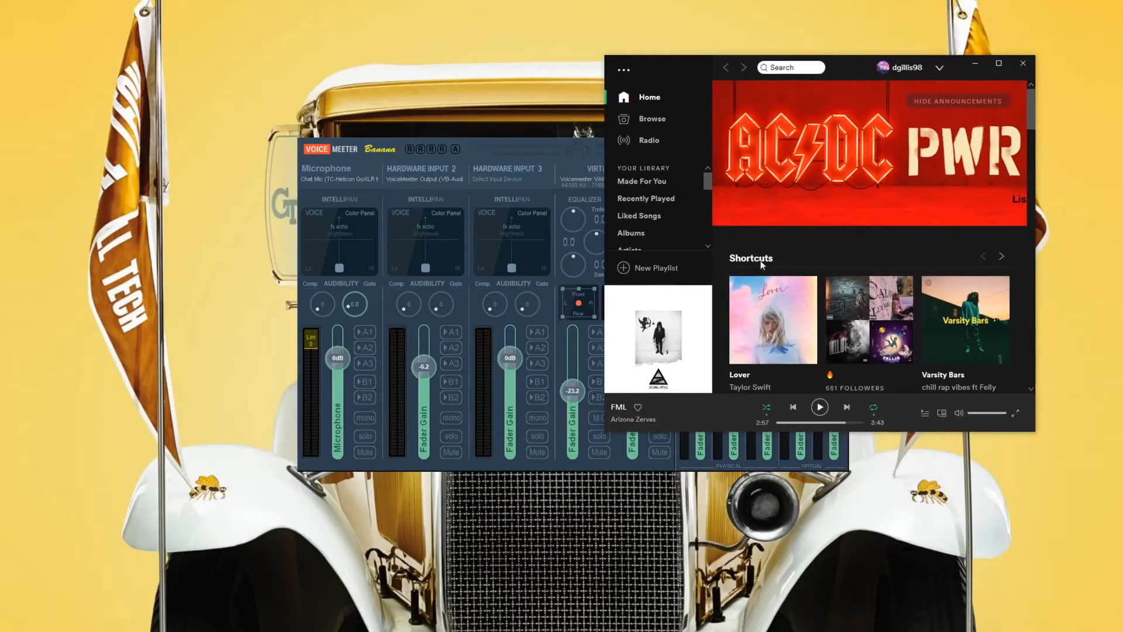
pyautogui.click(772, 320)
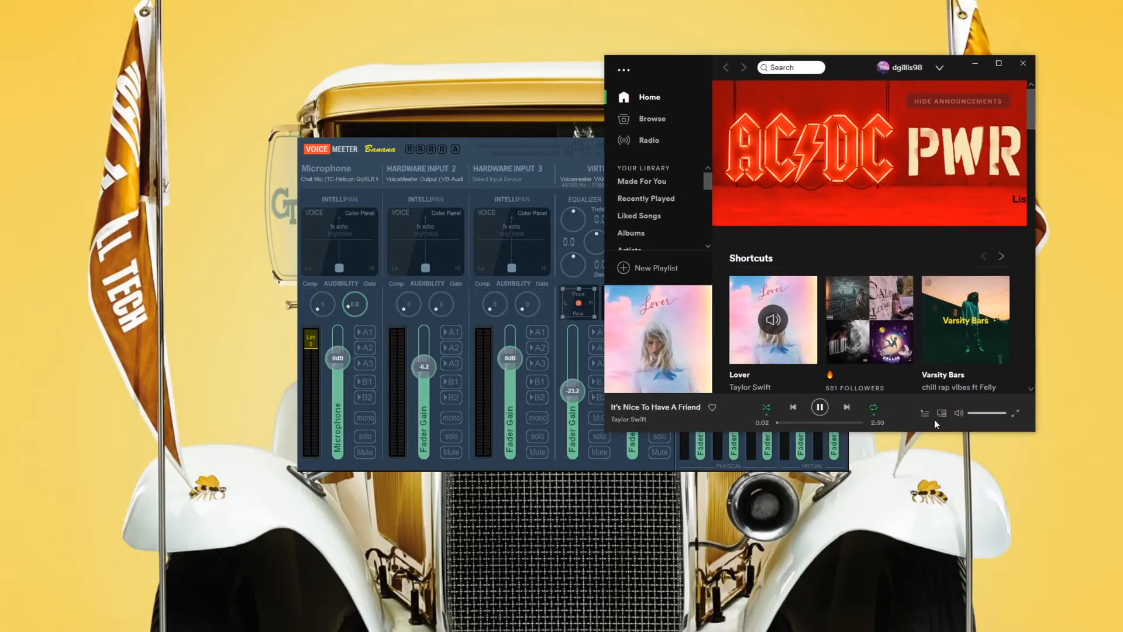
pyautogui.click(601, 333)
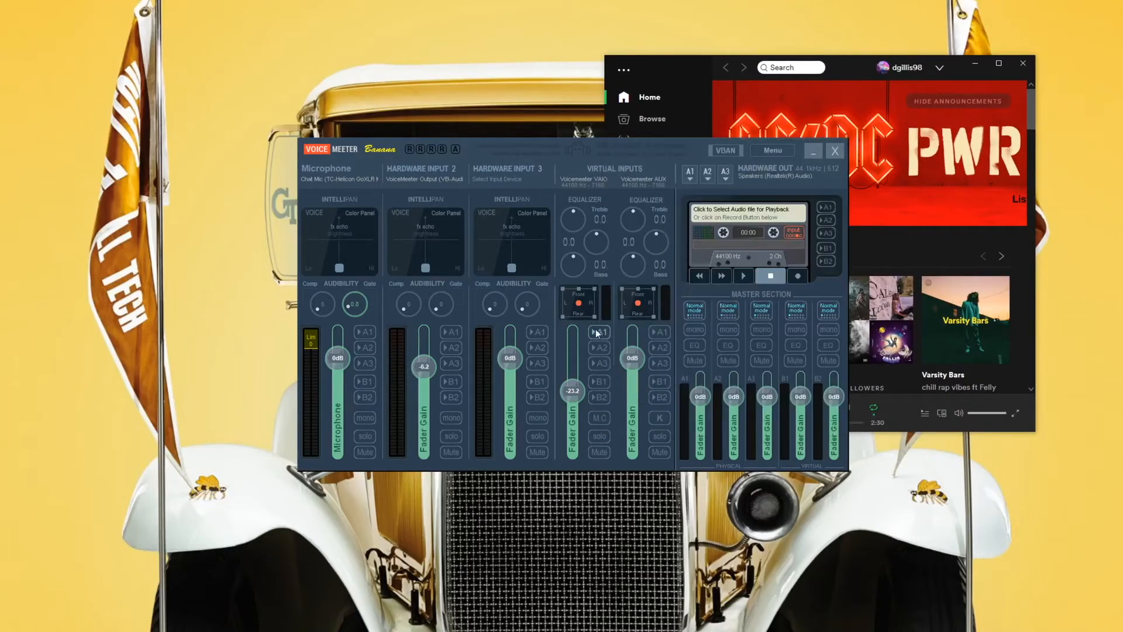
# Test the routing by resuming the song in Spotify and skipping ahead, and pause it before closing Spotify.
pyautogui.click(900, 409)
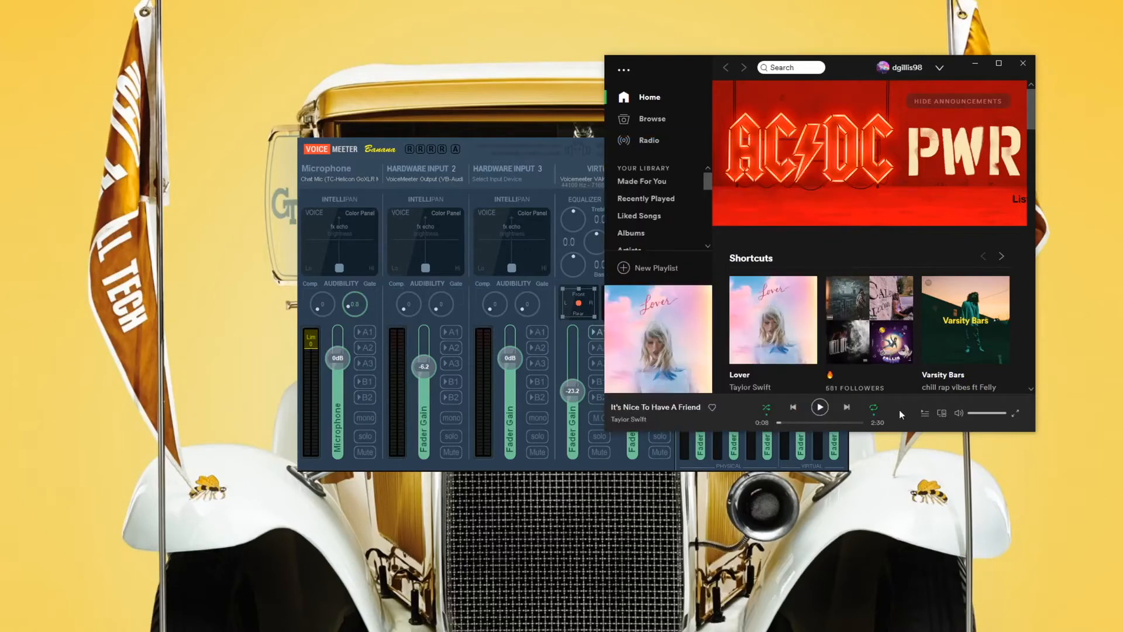
pyautogui.click(819, 406)
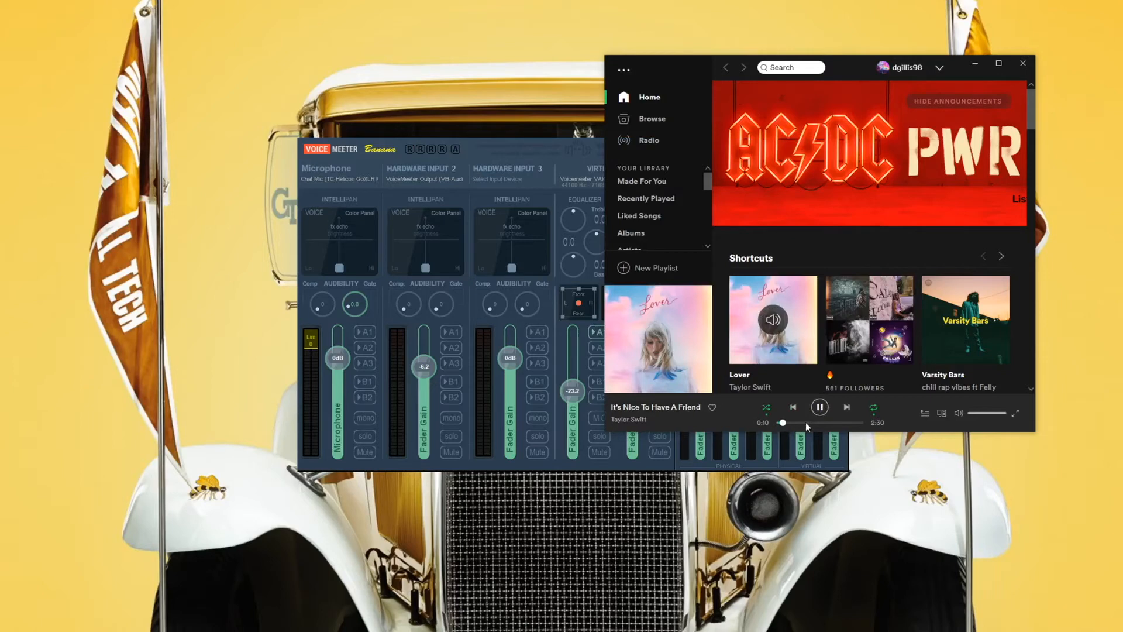
pyautogui.click(813, 421)
pyautogui.click(820, 407)
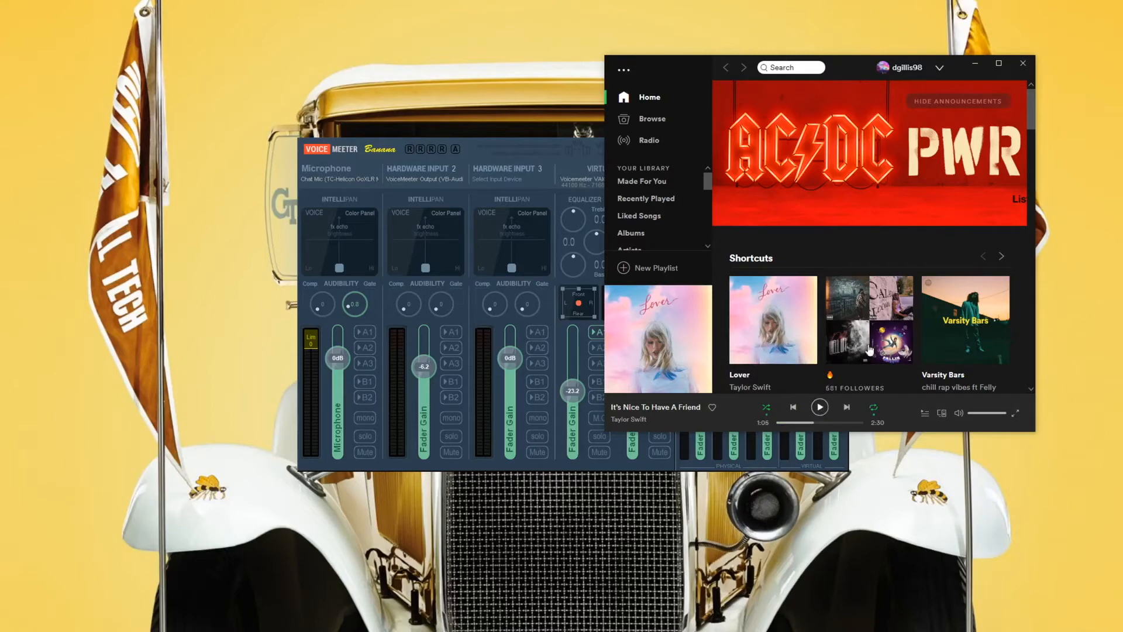
pyautogui.click(1025, 68)
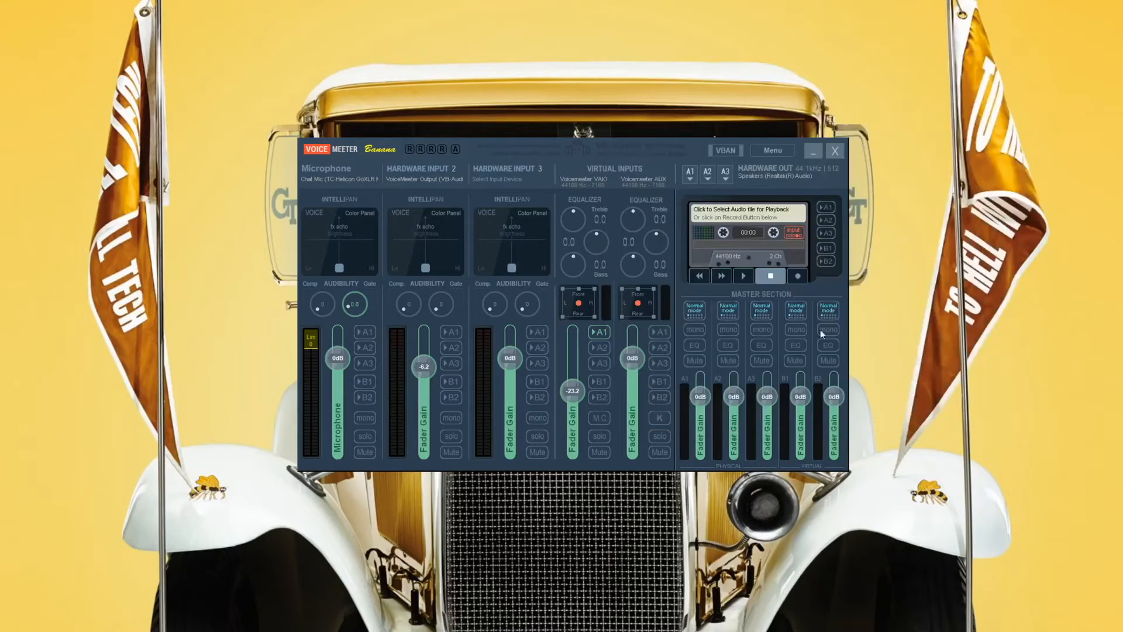
# Route the Microphone strip to B1 and B2, leaving A1 off.
pyautogui.click(367, 331)
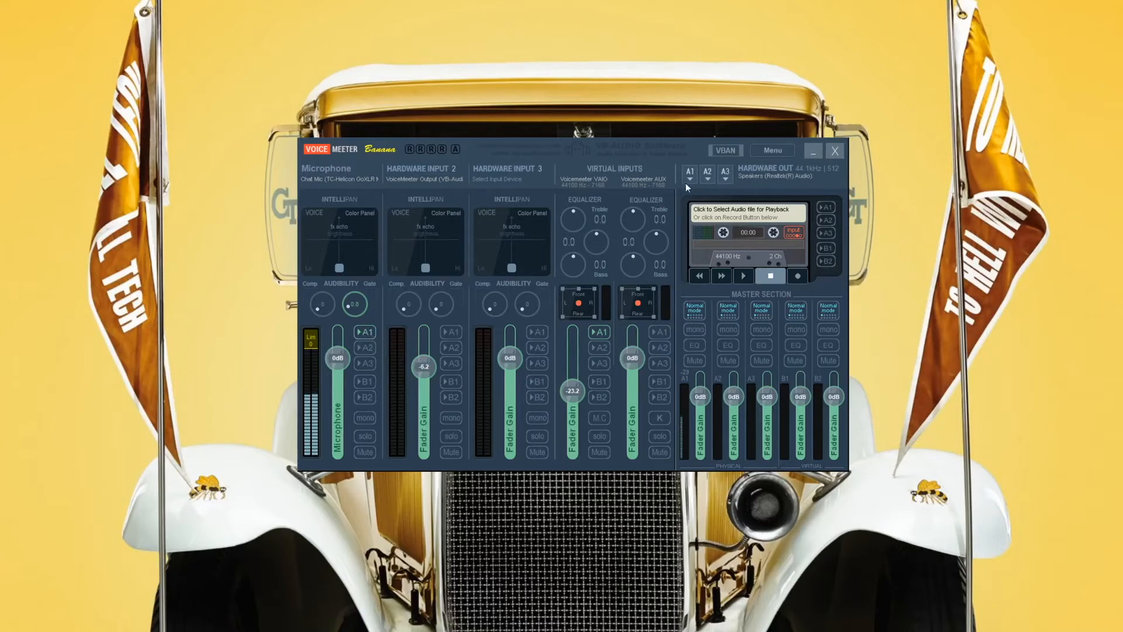
pyautogui.click(366, 331)
pyautogui.click(365, 382)
pyautogui.click(366, 397)
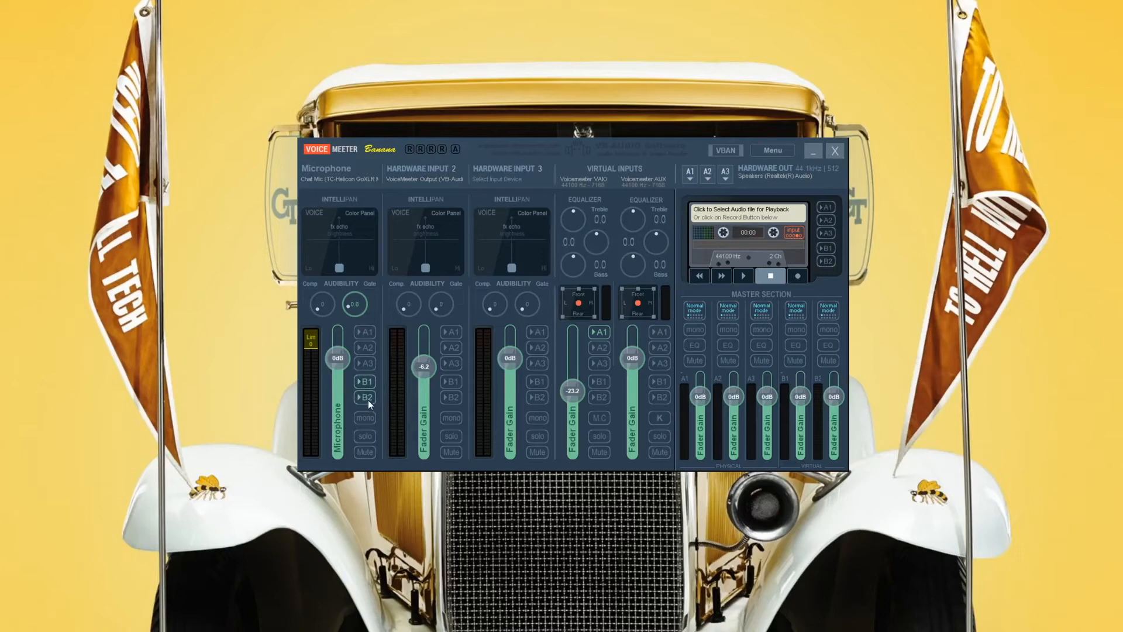
# Label the VAIO virtual input "to headset" and the AUX virtual input "to stream".
pyautogui.click(580, 174)
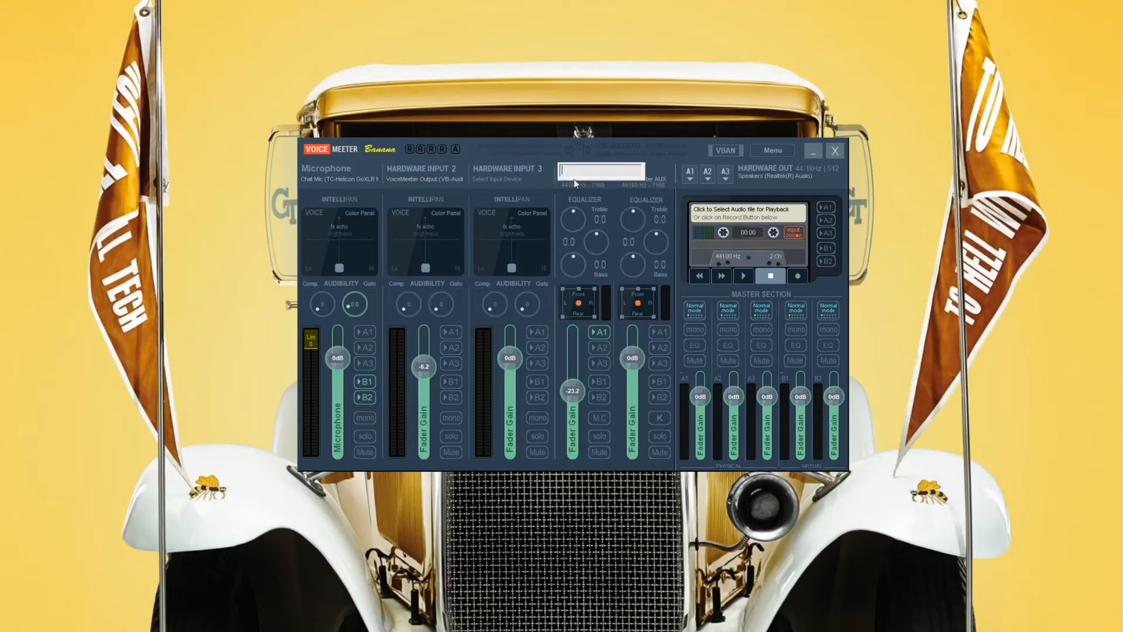
pyautogui.write('to headset')
pyautogui.press('Return')
pyautogui.click(621, 175)
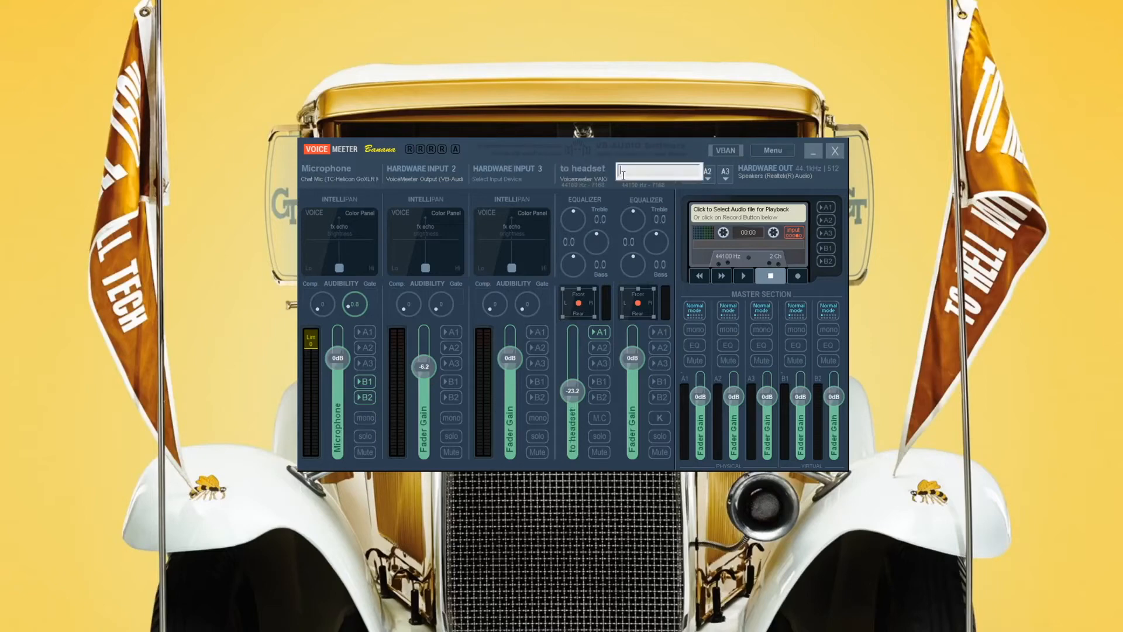
pyautogui.write('to stream')
pyautogui.press('Return')
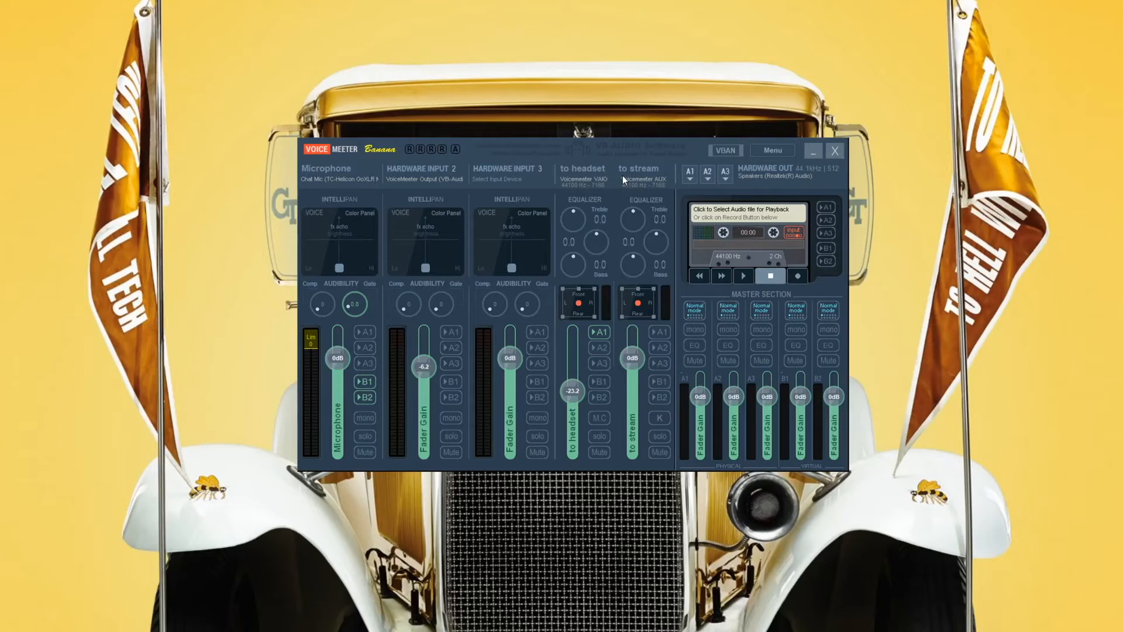
# Set Hardware Input 2 to WDM: VoiceMeeter Output (VB-Audio Virtual Cable) and label it "from discord".
pyautogui.click(429, 177)
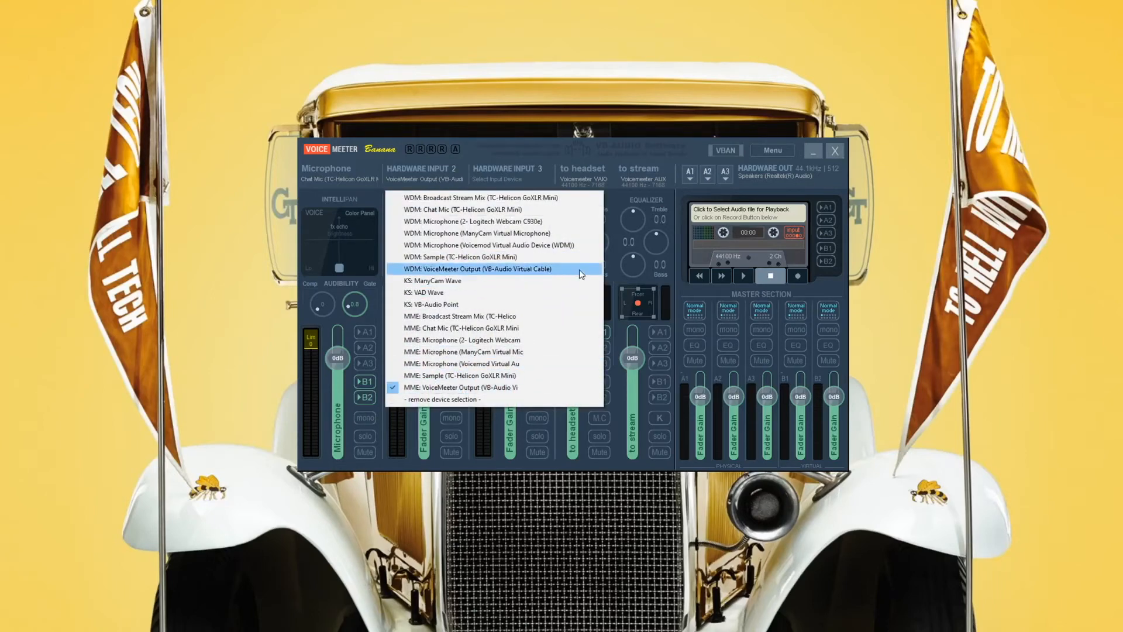
pyautogui.click(442, 270)
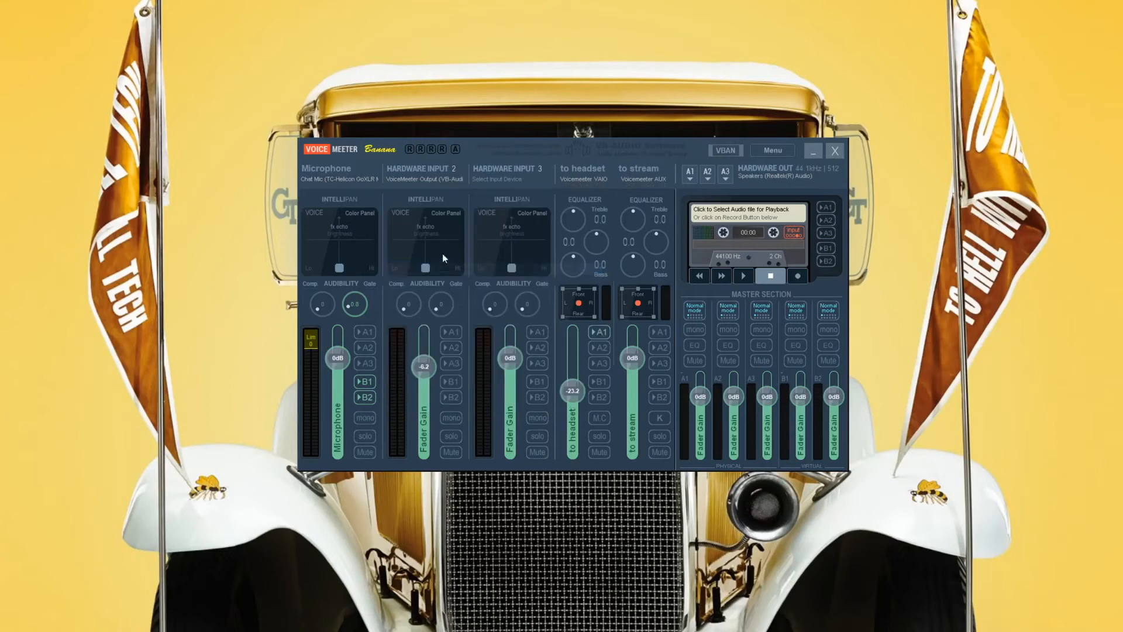
pyautogui.click(433, 177)
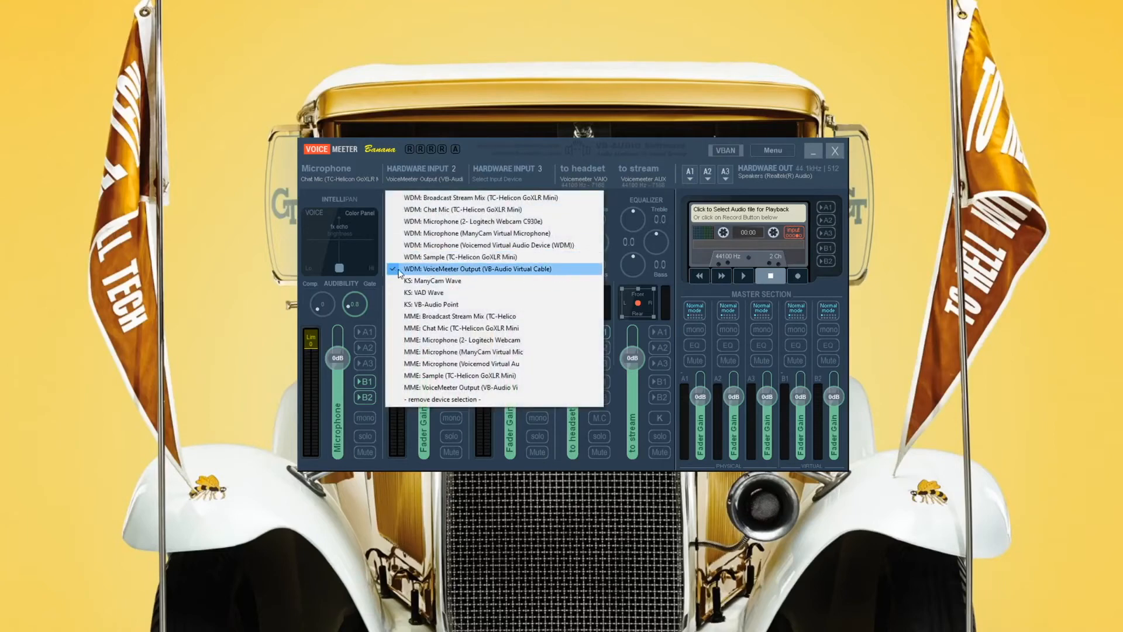
pyautogui.click(416, 165)
pyautogui.rightClick(417, 168)
pyautogui.write('dos')
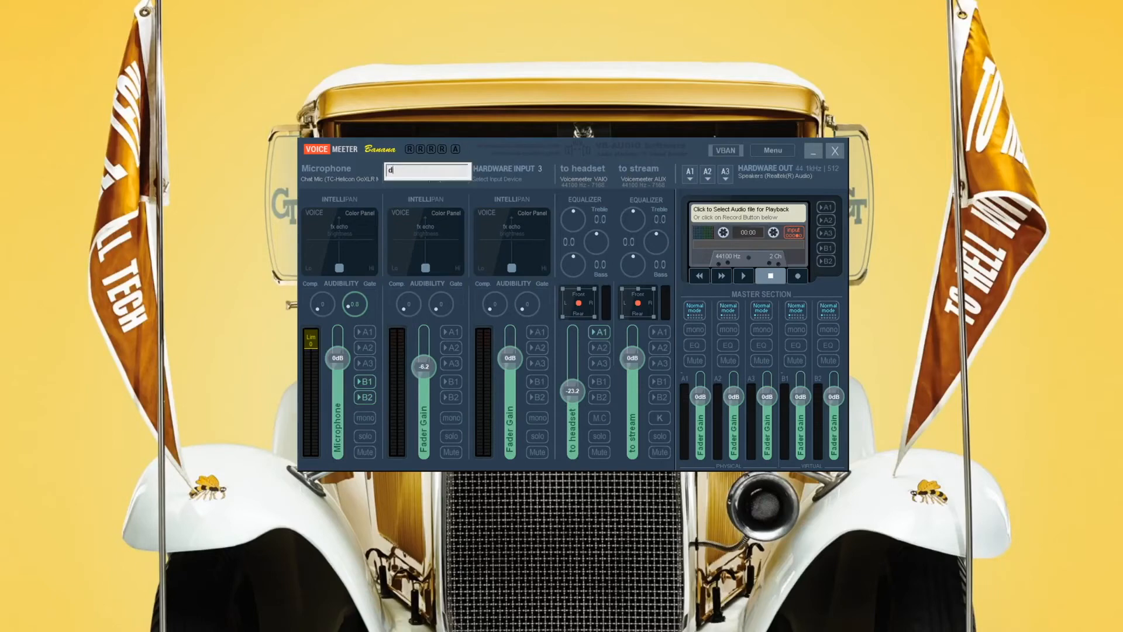
pyautogui.write('from discord')
pyautogui.press('Return')
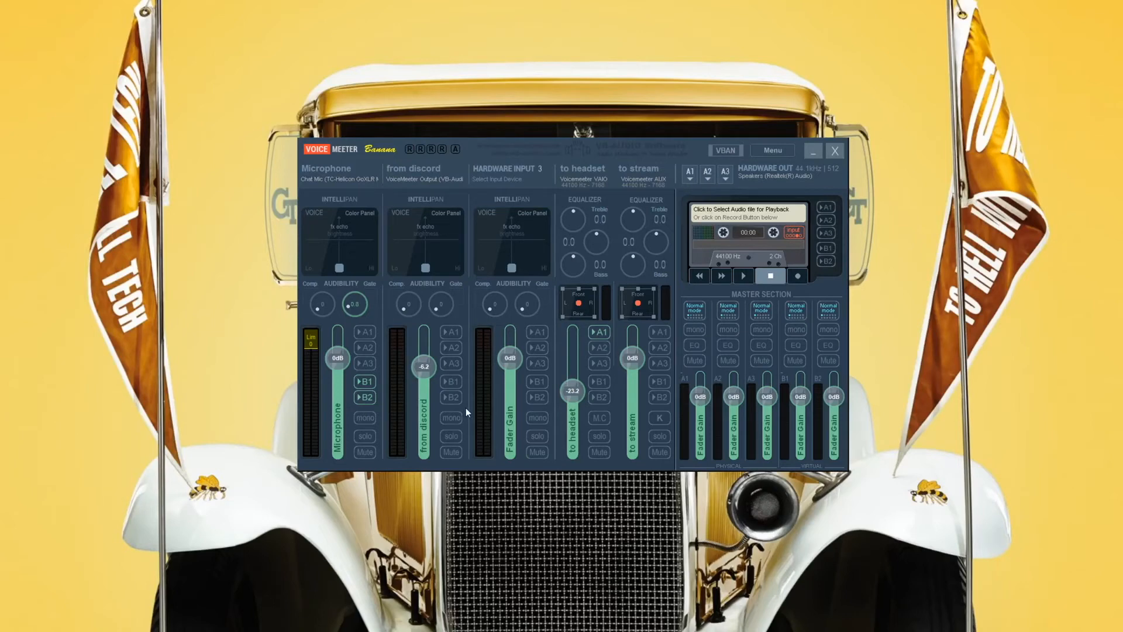
# Switch to Discord, open its Voice & Video settings and place the window below Voicemeeter's input labels.
pyautogui.moveTo(492, 573); pyautogui.dragTo(313, 102)
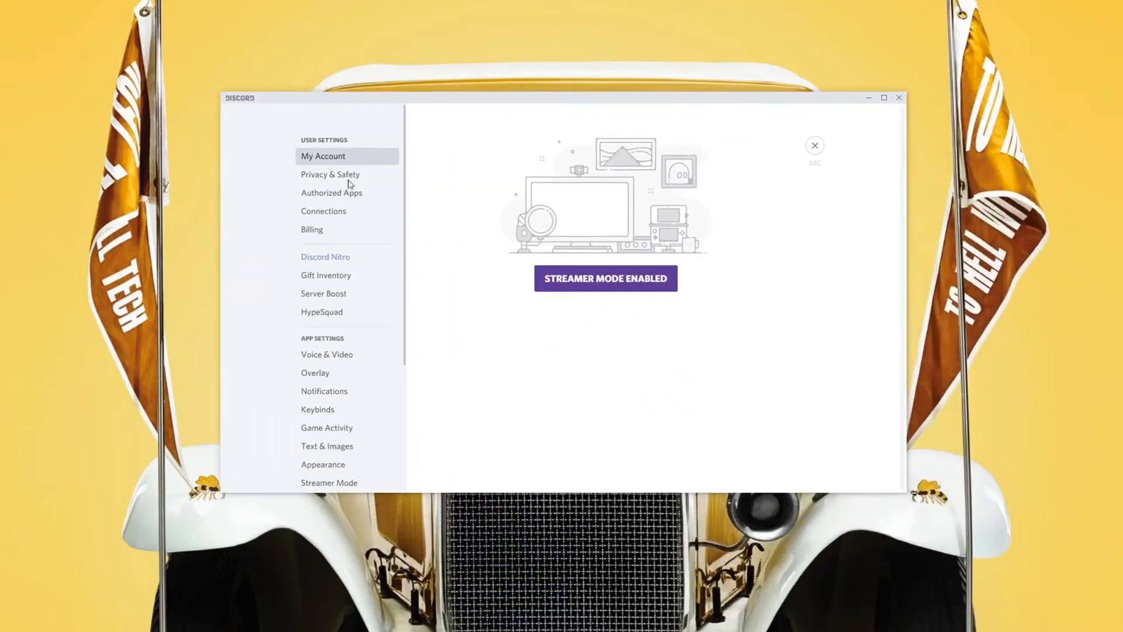
pyautogui.click(341, 356)
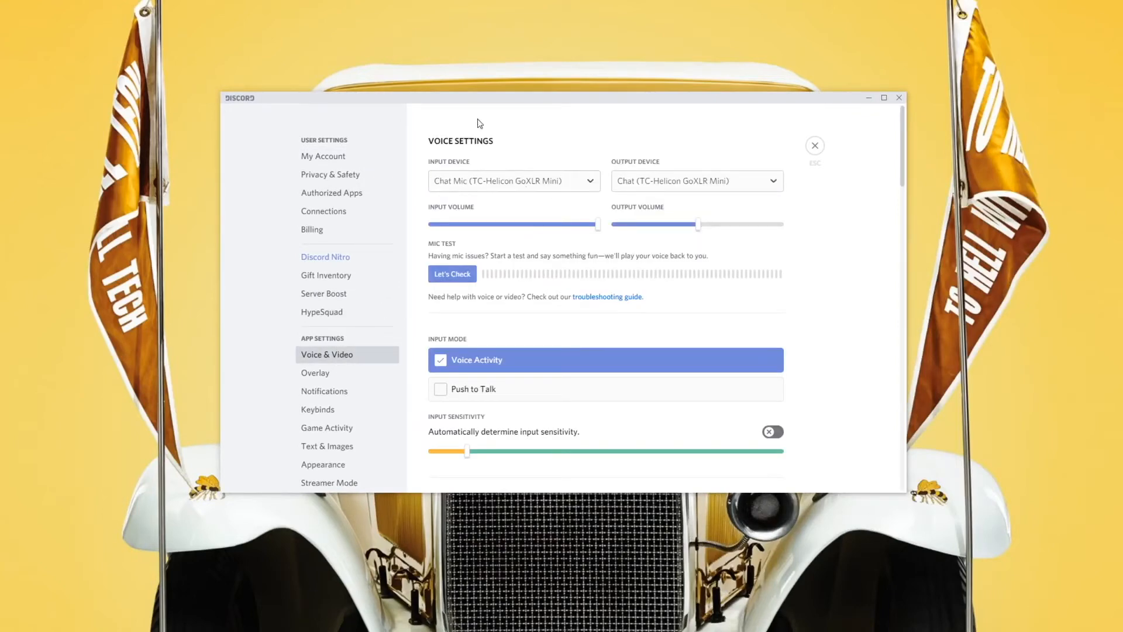
pyautogui.moveTo(565, 106); pyautogui.dragTo(533, 264)
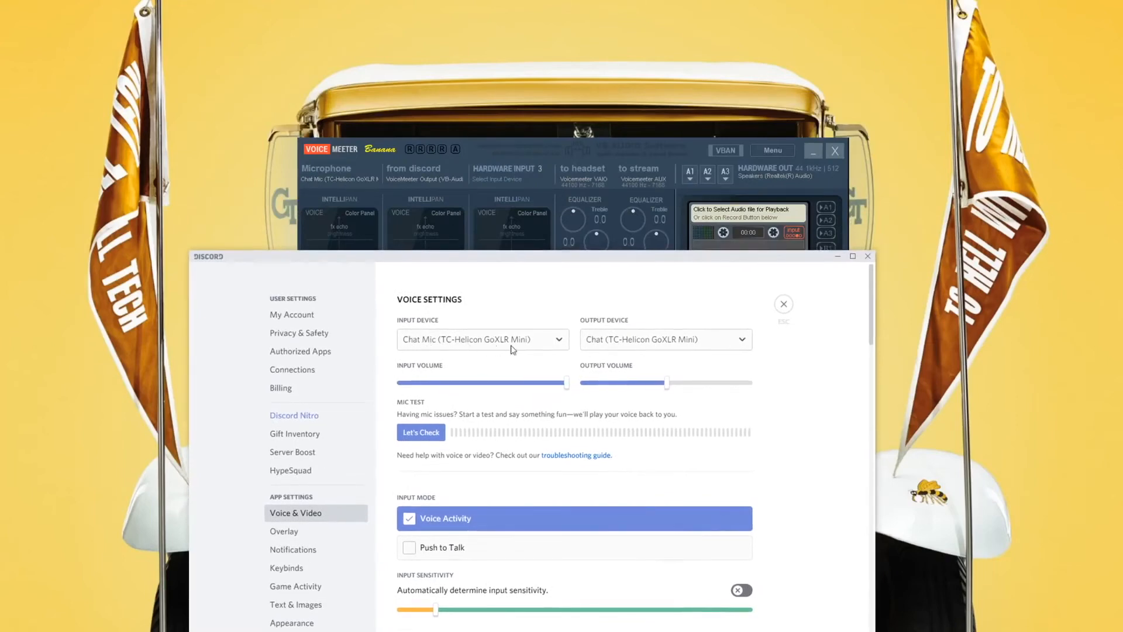
# Set Discord's output device to VoiceMeeter Input (VB-Audio Virtual Cable).
pyautogui.click(676, 346)
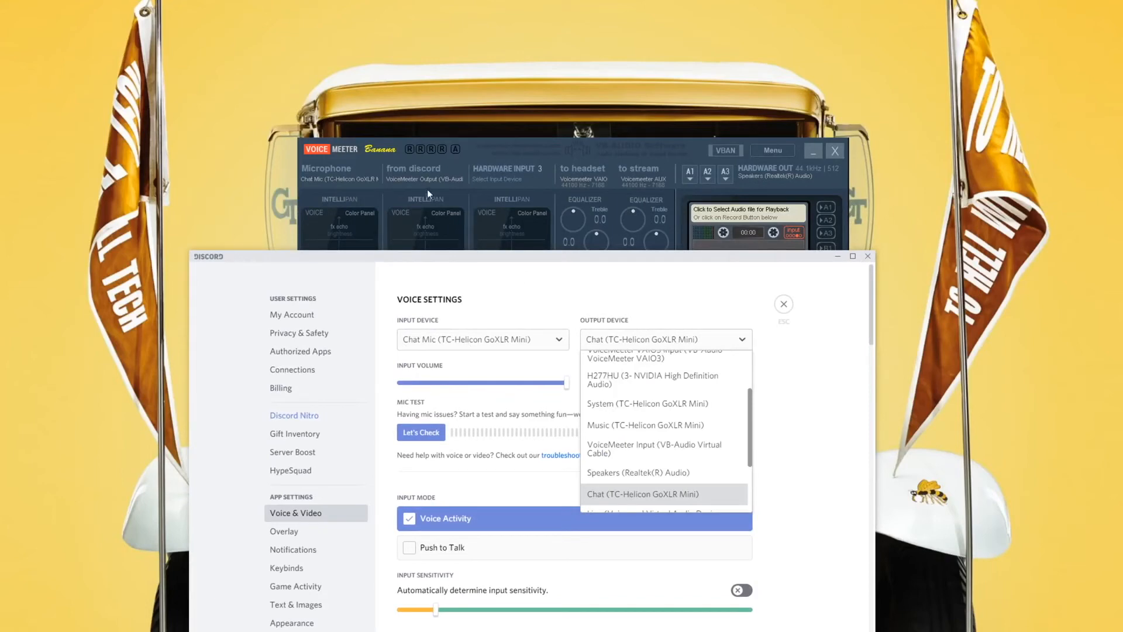
pyautogui.scroll(-2, 682, 485)
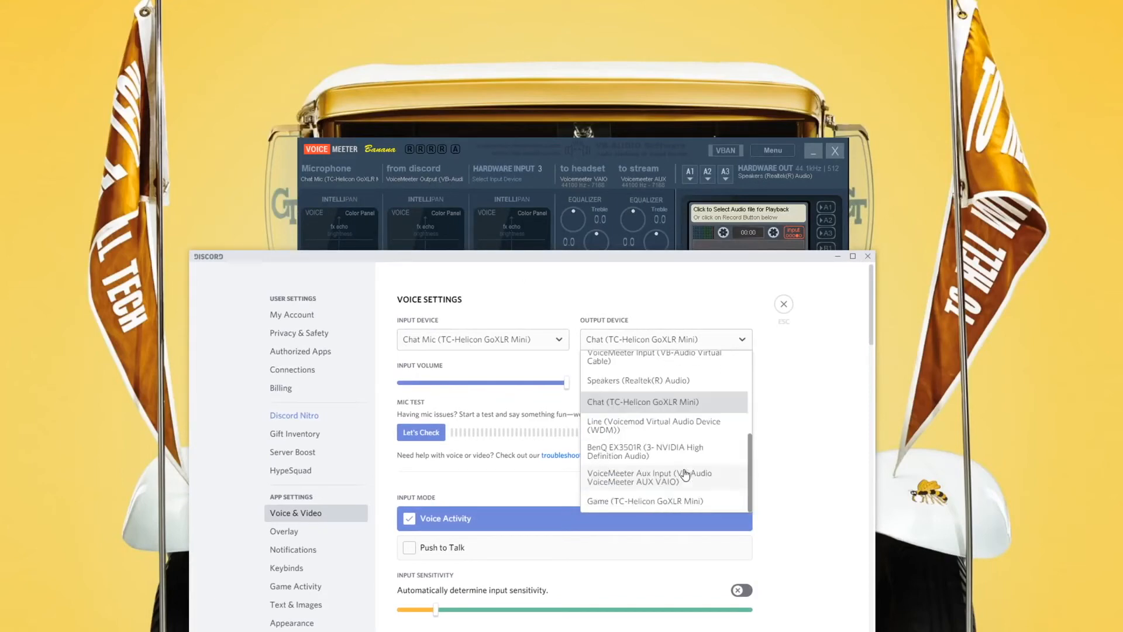
pyautogui.scroll(1, 686, 473)
pyautogui.scroll(1, 685, 474)
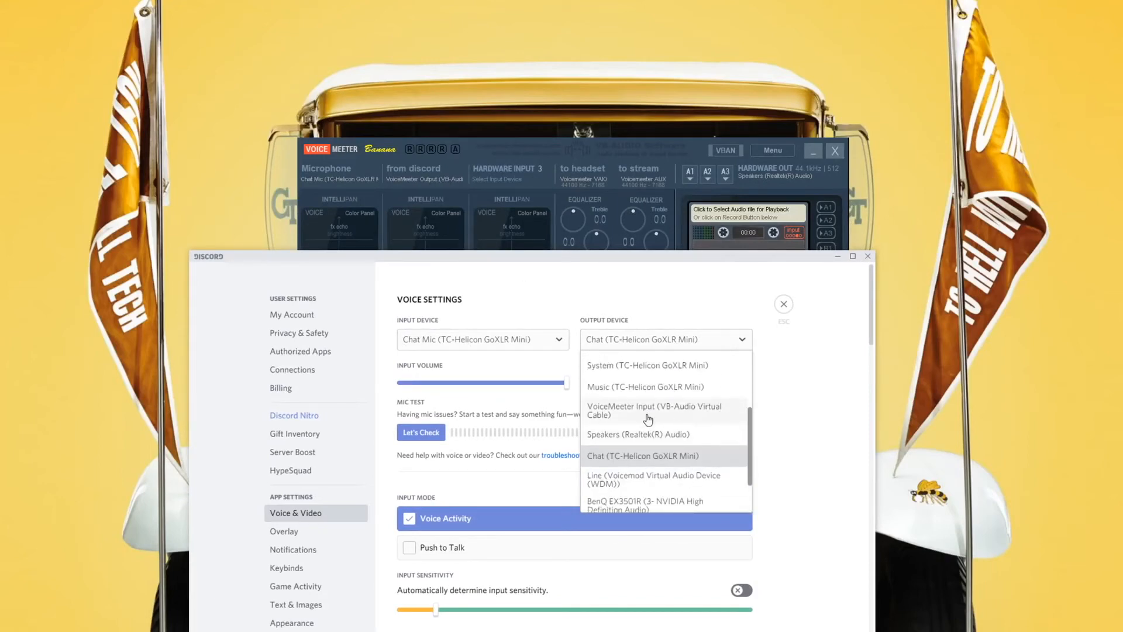
pyautogui.click(699, 421)
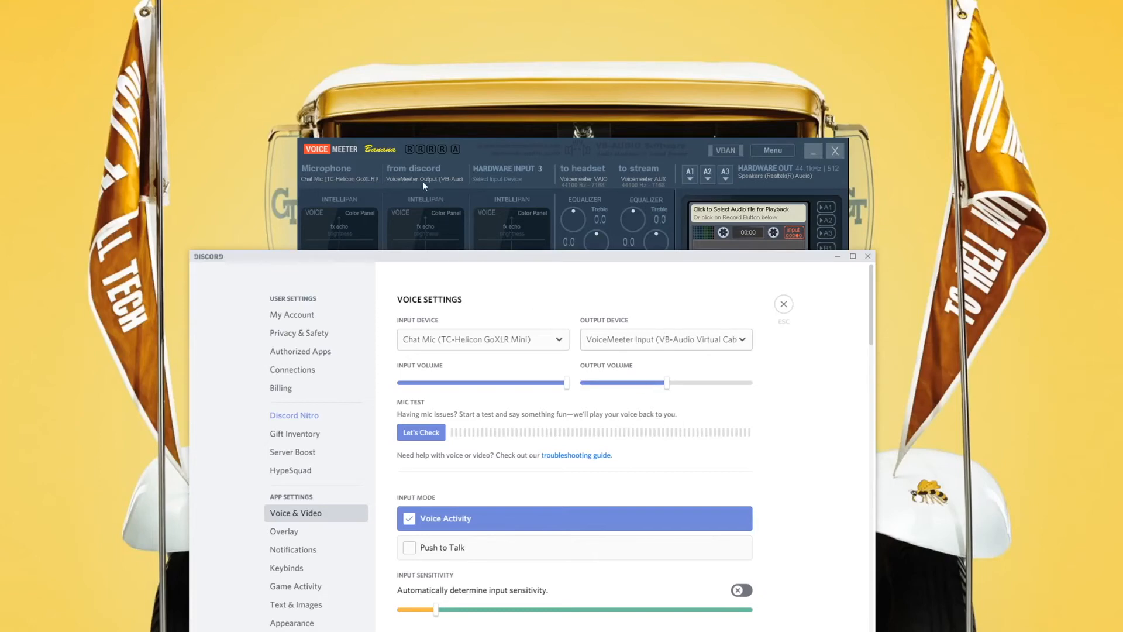
# Move the Discord window clear of Voicemeeter, bring Voicemeeter to the front and route the "from discord" strip to B1 and B2.
pyautogui.moveTo(487, 260); pyautogui.dragTo(185, 347)
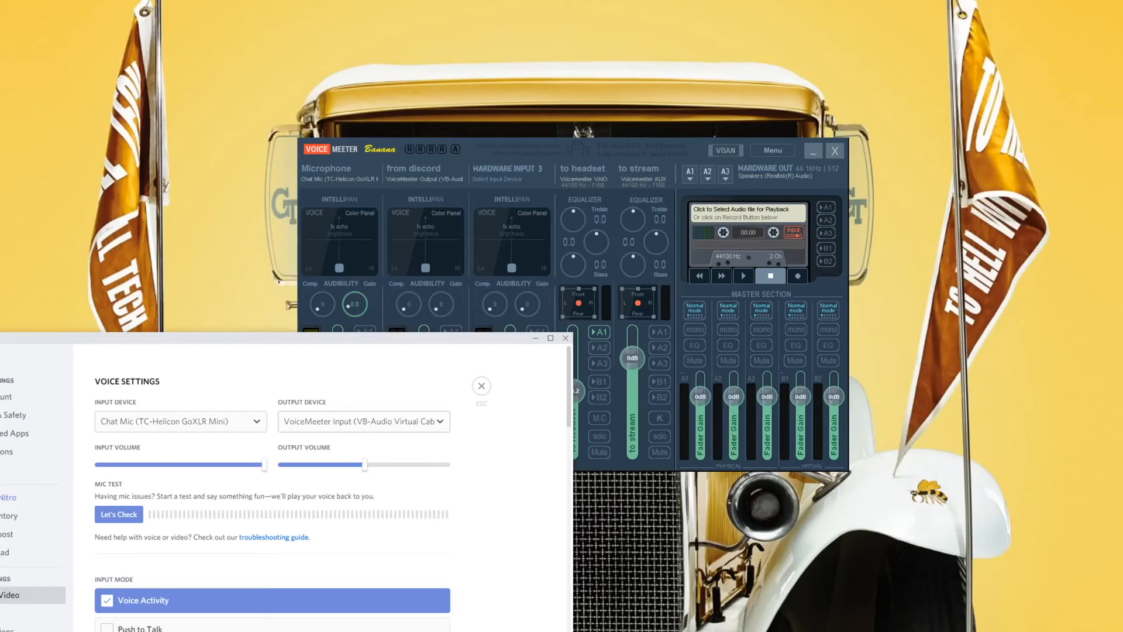
pyautogui.click(495, 152)
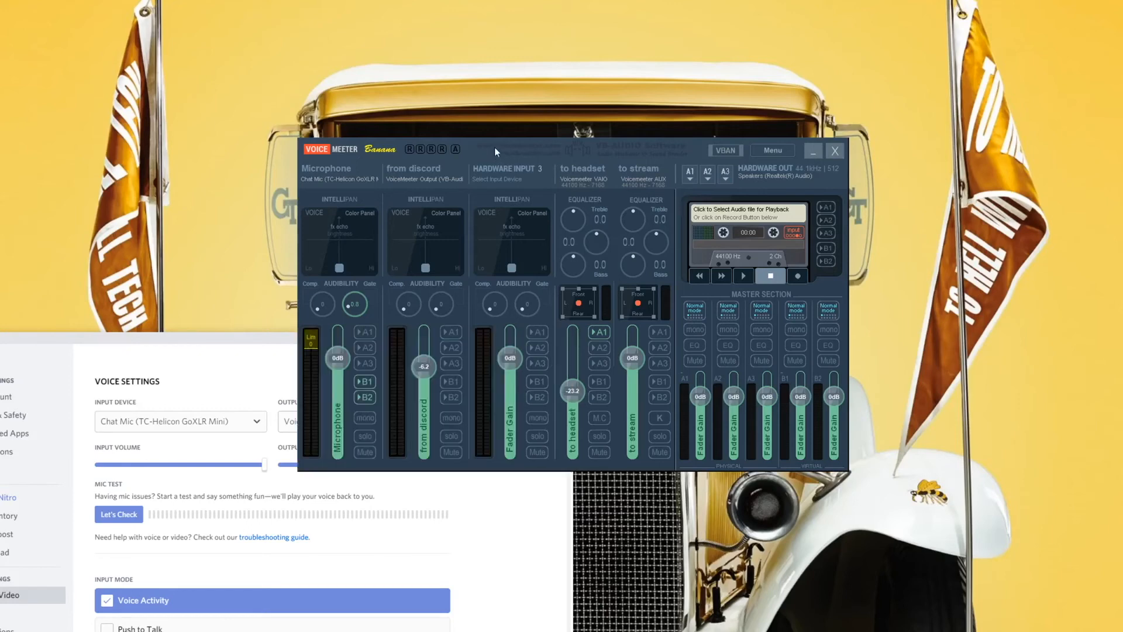
pyautogui.click(453, 382)
pyautogui.click(454, 398)
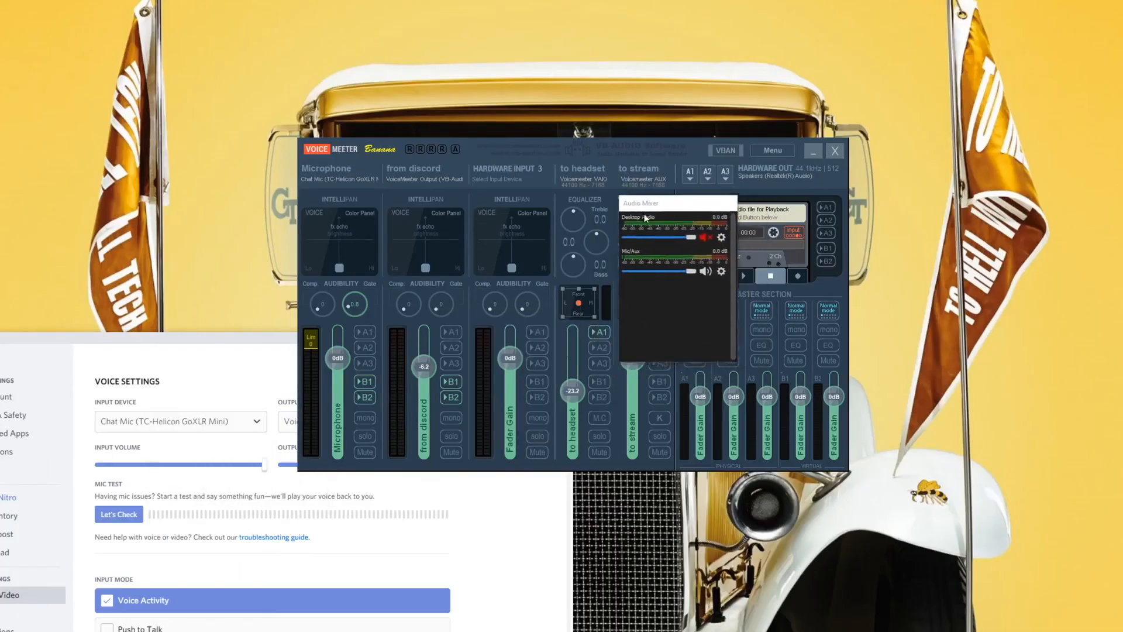
# Switch to the OBS Audio Mixer, open the Mic/Aux source's properties and show its available devices.
pyautogui.click(192, 156)
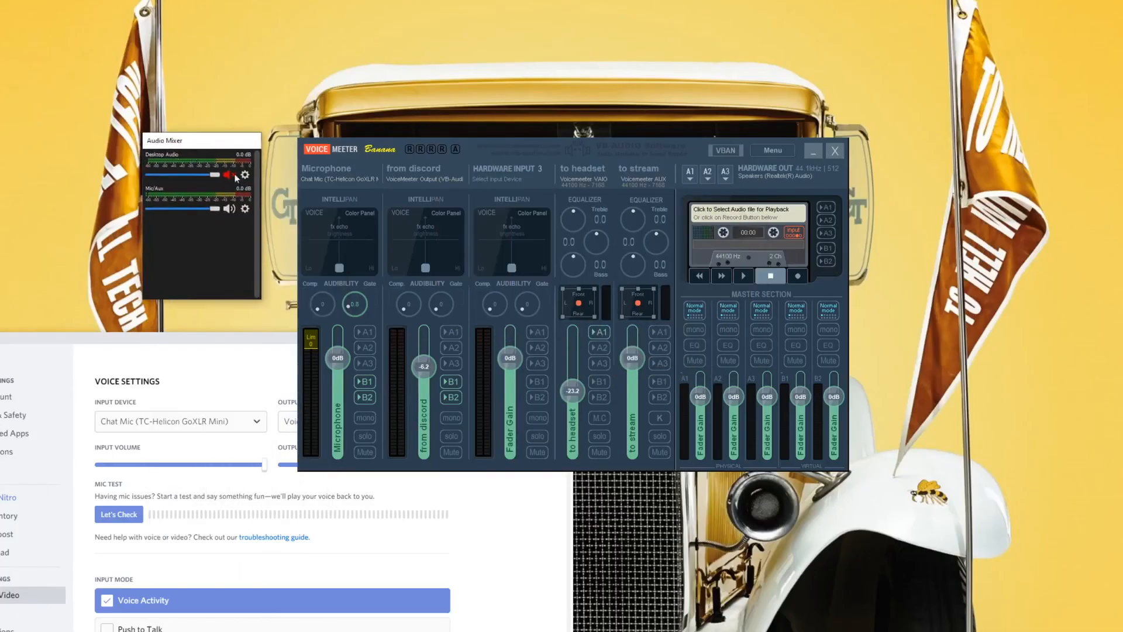
pyautogui.click(246, 210)
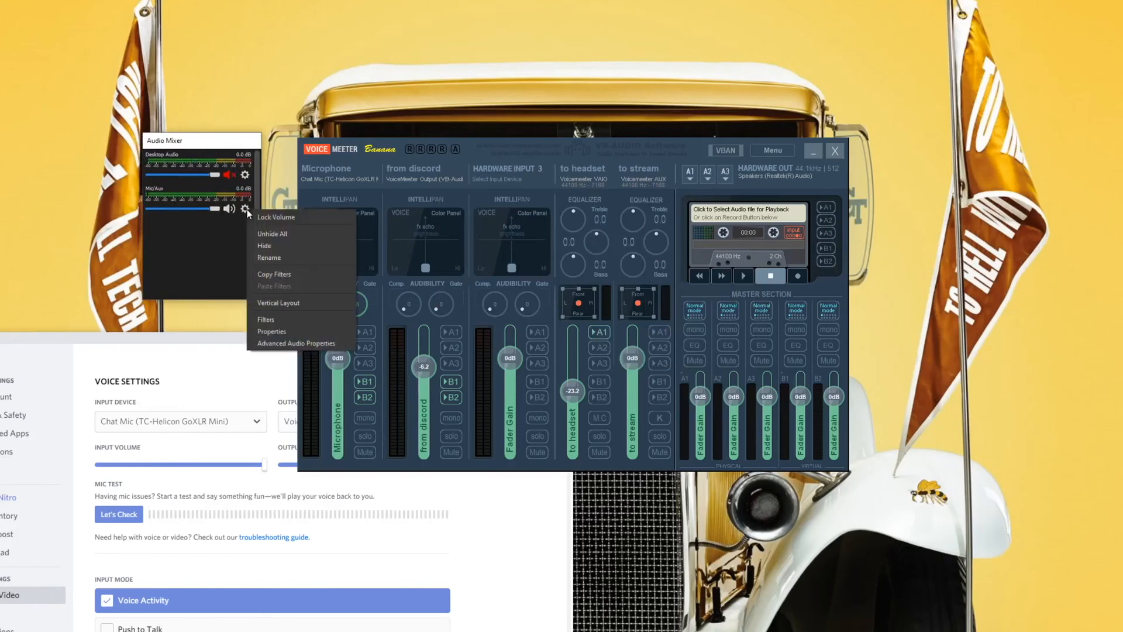
pyautogui.click(285, 332)
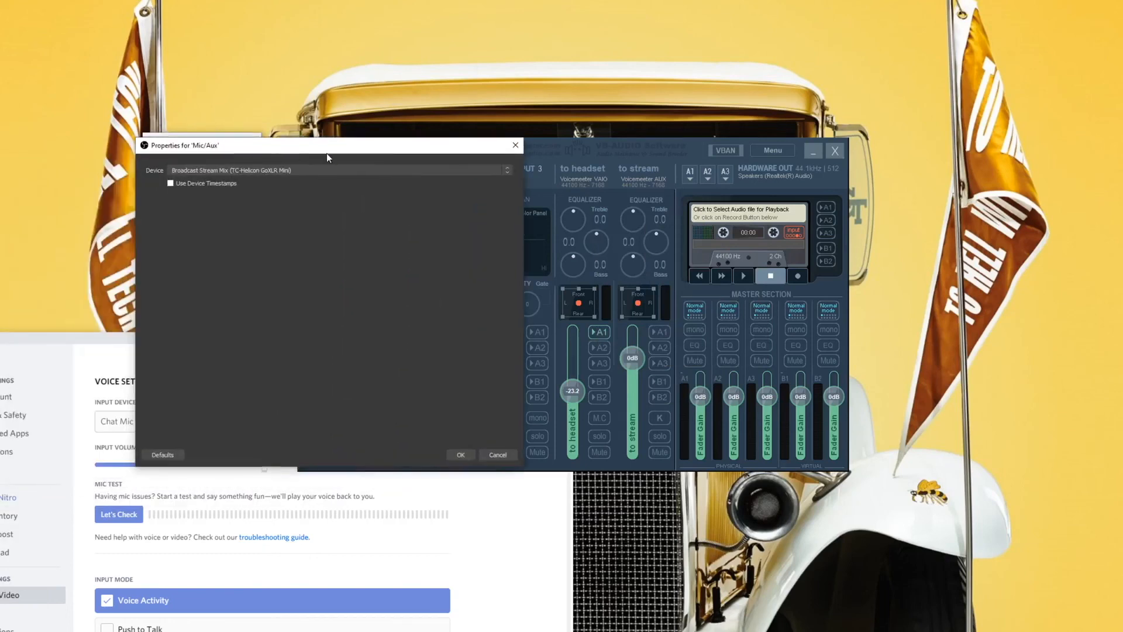
pyautogui.click(269, 160)
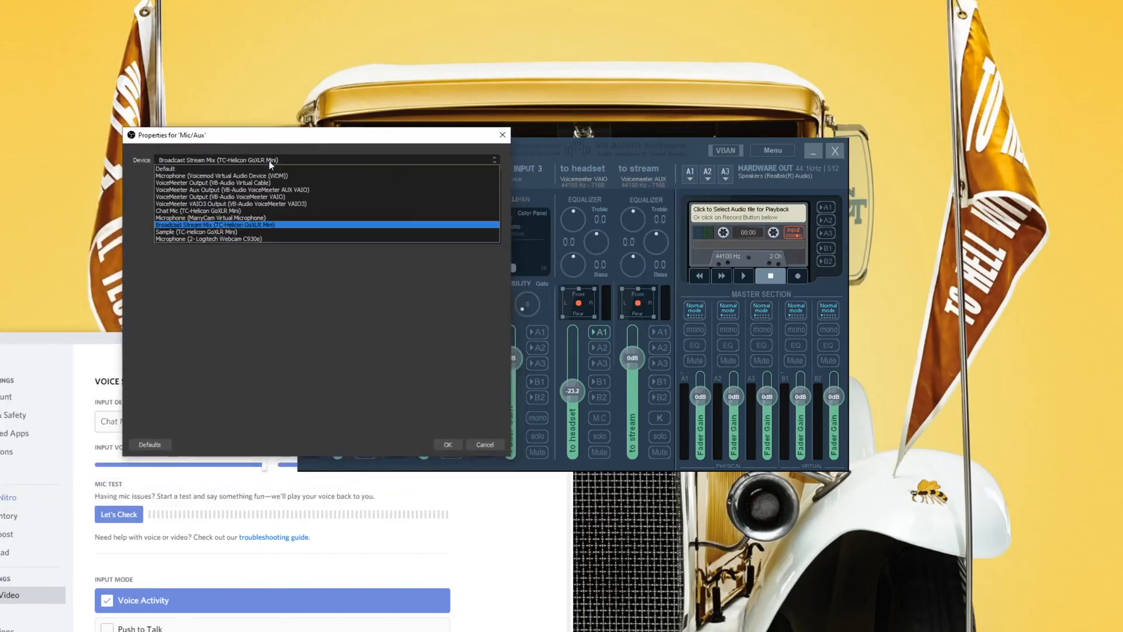